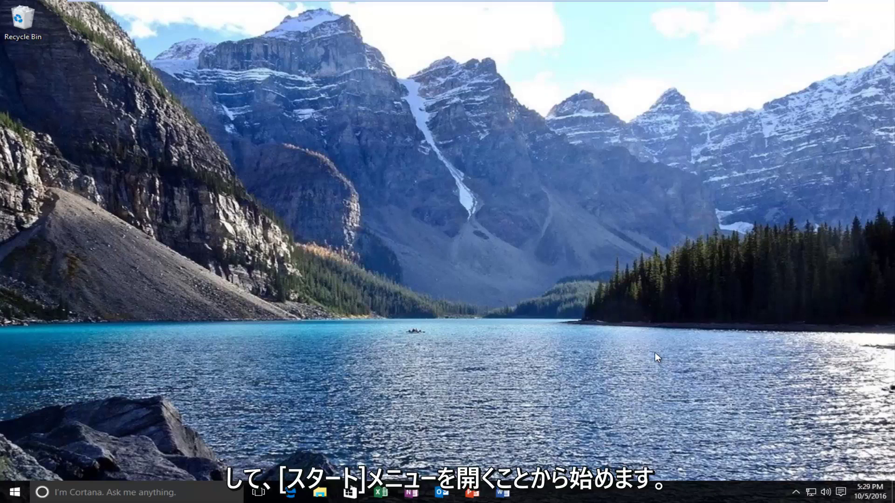
- Open Devices and Printers by searching 'devices' from the Start menu
{"action": "left_click", "coordinate": [3, 497]}
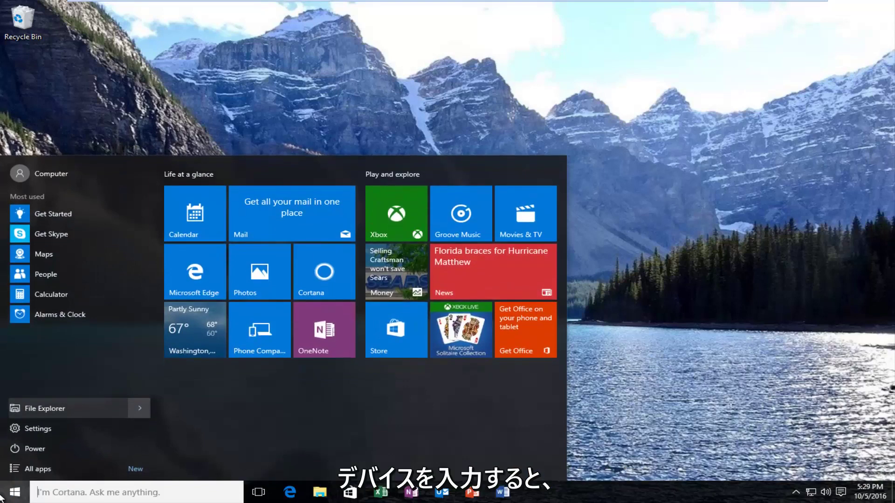
{"action": "type", "text": "devices"}
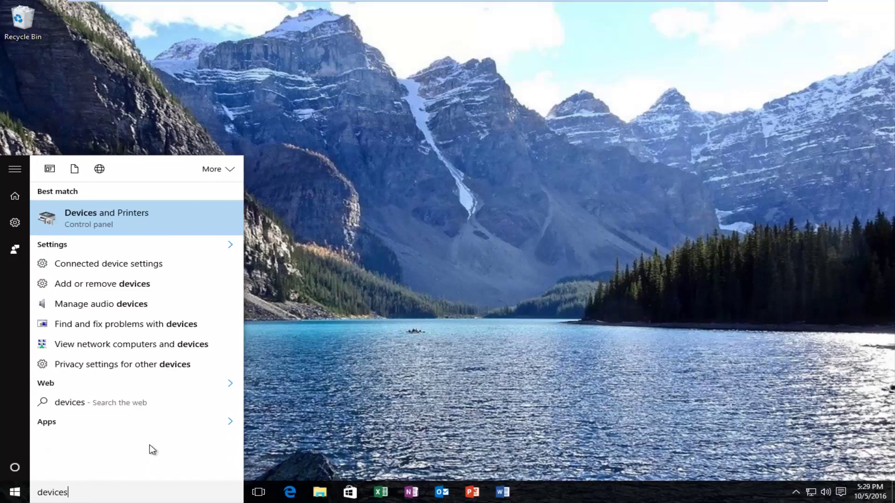
{"action": "left_click", "coordinate": [115, 223]}
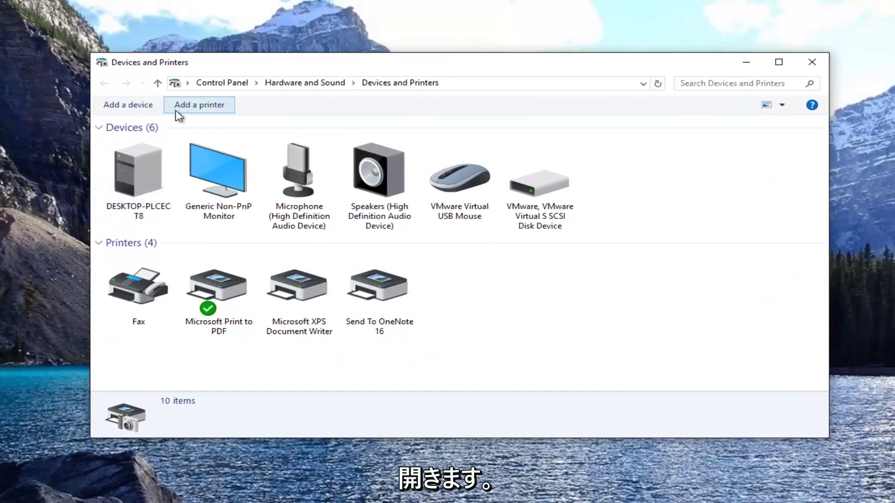
- Start adding a printer, mark it as not listed, and pick the TCP/IP address or hostname option
{"action": "left_click", "coordinate": [195, 112]}
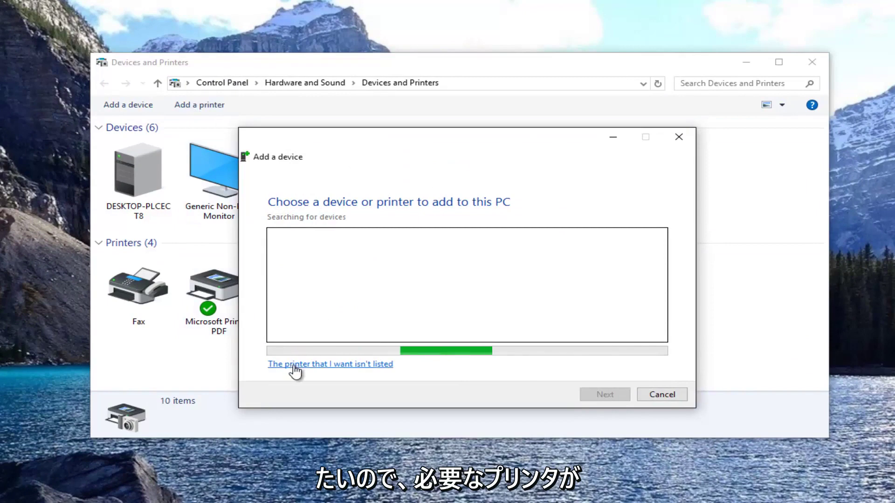
{"action": "left_click", "coordinate": [315, 365]}
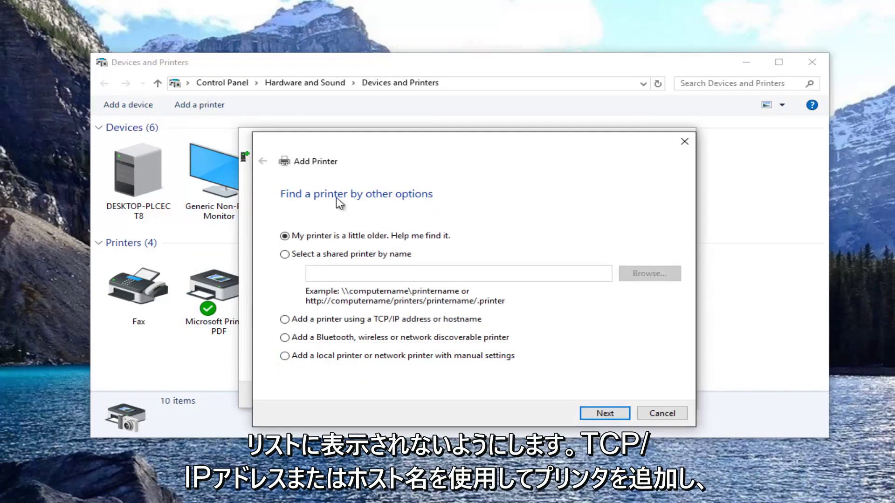
{"action": "left_click_drag", "start_coordinate": [334, 146], "coordinate": [329, 137]}
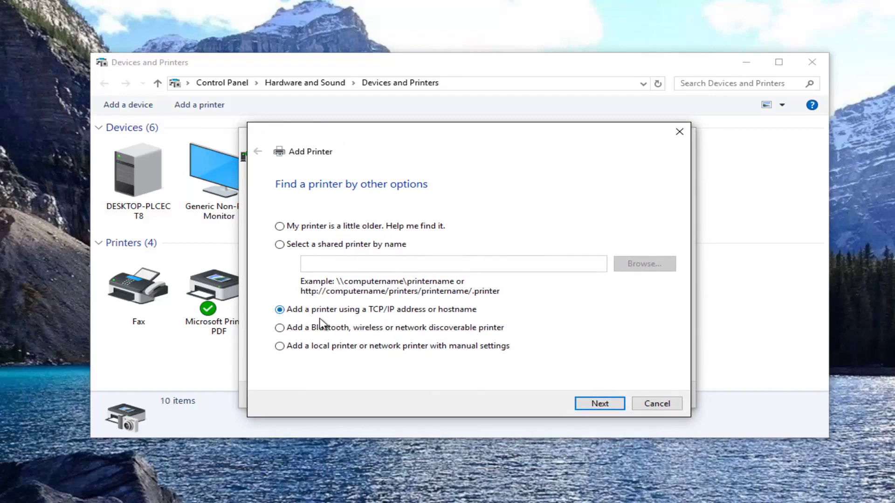
- Set device type to TCP/IP Device with hostname 11.21.43.20 and run port detection
{"action": "left_click", "coordinate": [592, 406]}
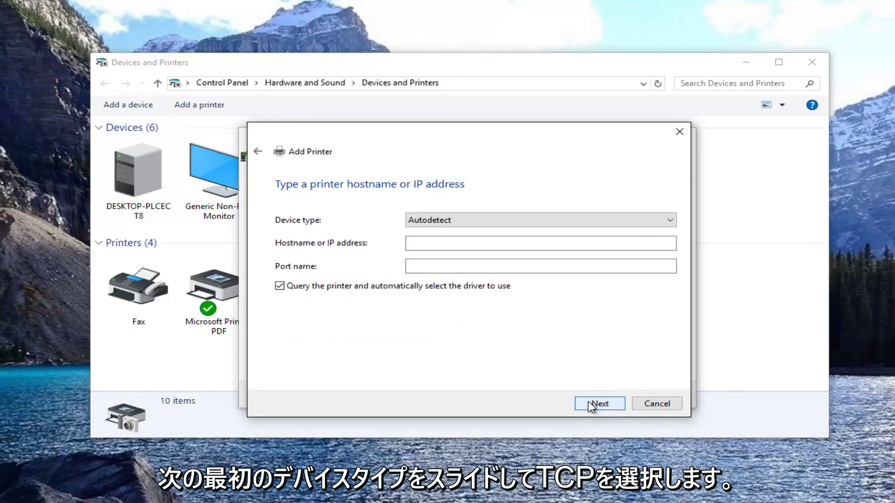
{"action": "left_click", "coordinate": [530, 224]}
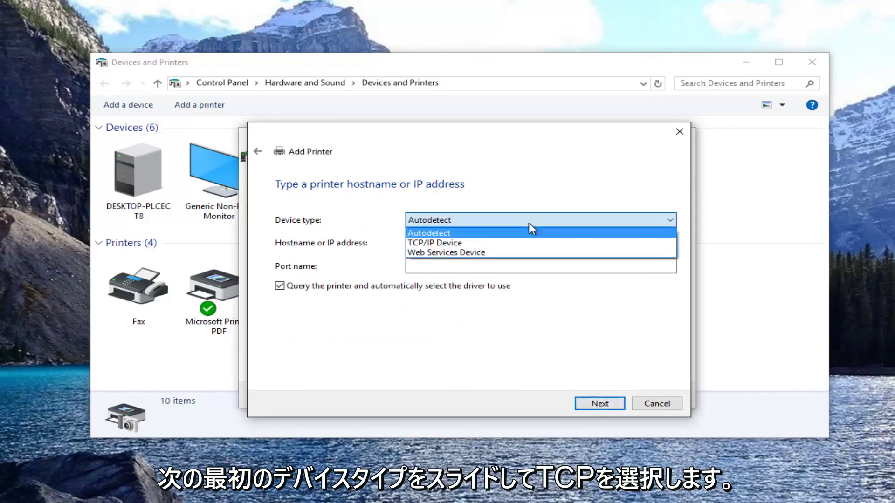
{"action": "left_click", "coordinate": [430, 243]}
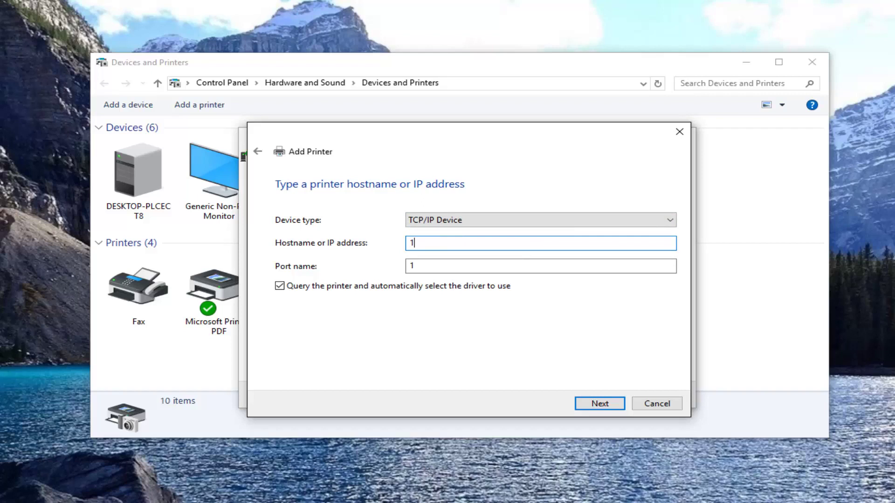
{"action": "type", "text": "1.21.43."}
{"action": "type", "text": "20"}
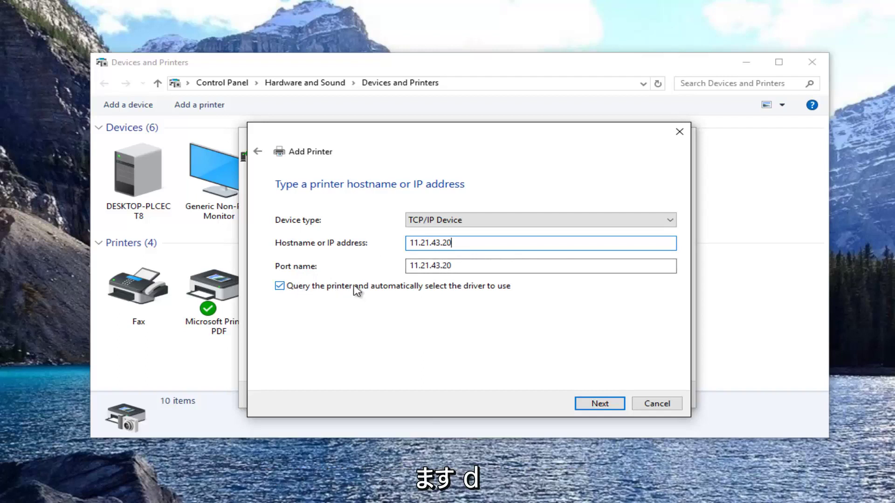
{"action": "left_click", "coordinate": [586, 406]}
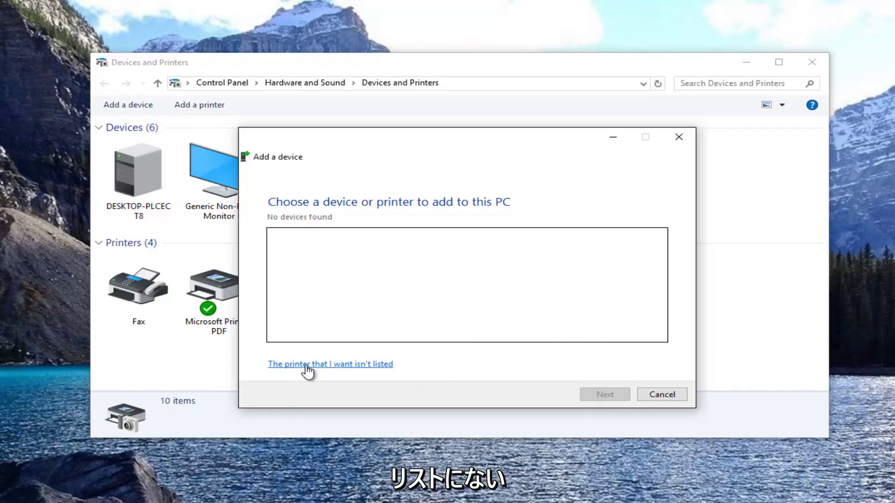
- After no devices are found, choose 'isn't listed' and the TCP/IP address or hostname option again
{"action": "left_click", "coordinate": [307, 365]}
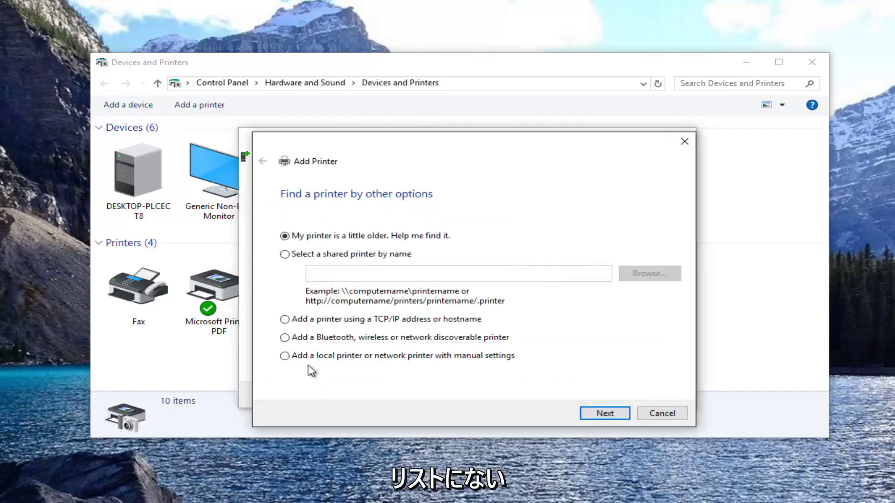
{"action": "left_click", "coordinate": [286, 321]}
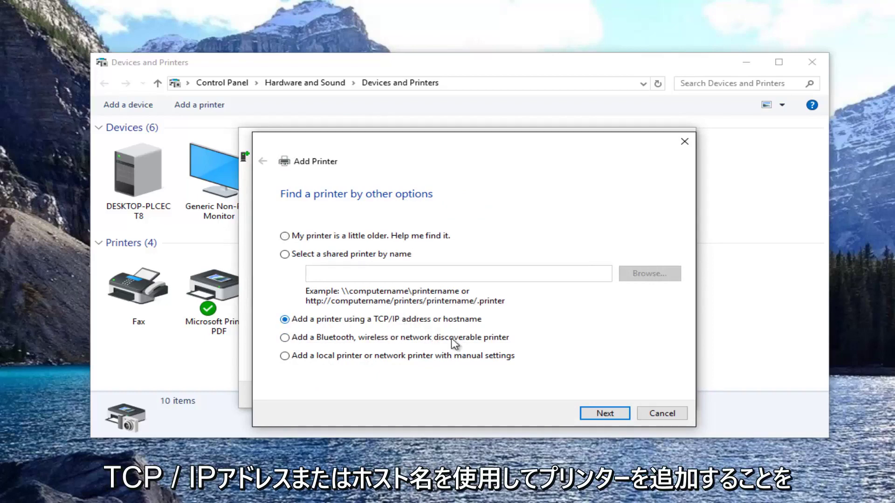
- Enter 11.29.12/34 as the hostname or IP address, auto-filling the matching port name
{"action": "left_click", "coordinate": [604, 413]}
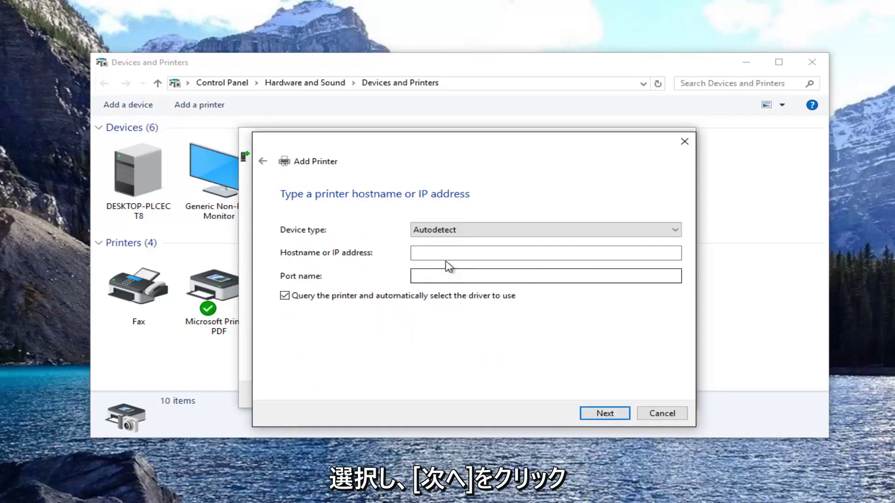
{"action": "left_click", "coordinate": [435, 255]}
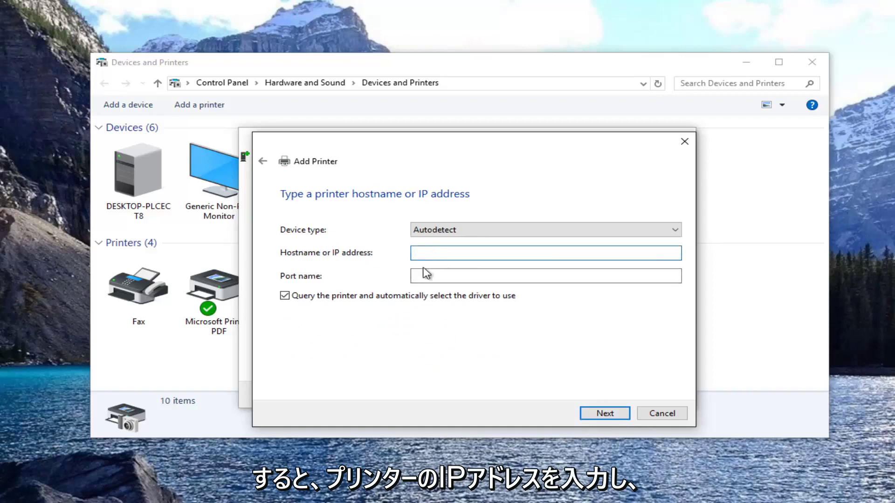
{"action": "type", "text": "11.29.12/34"}
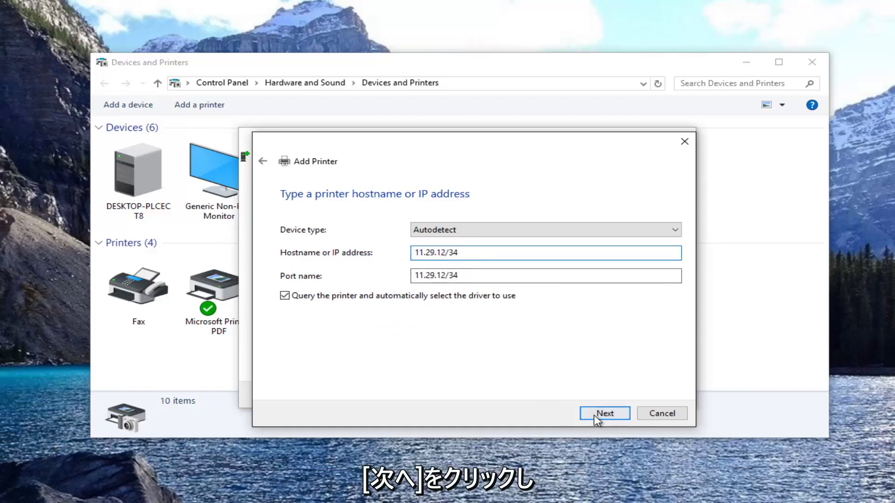